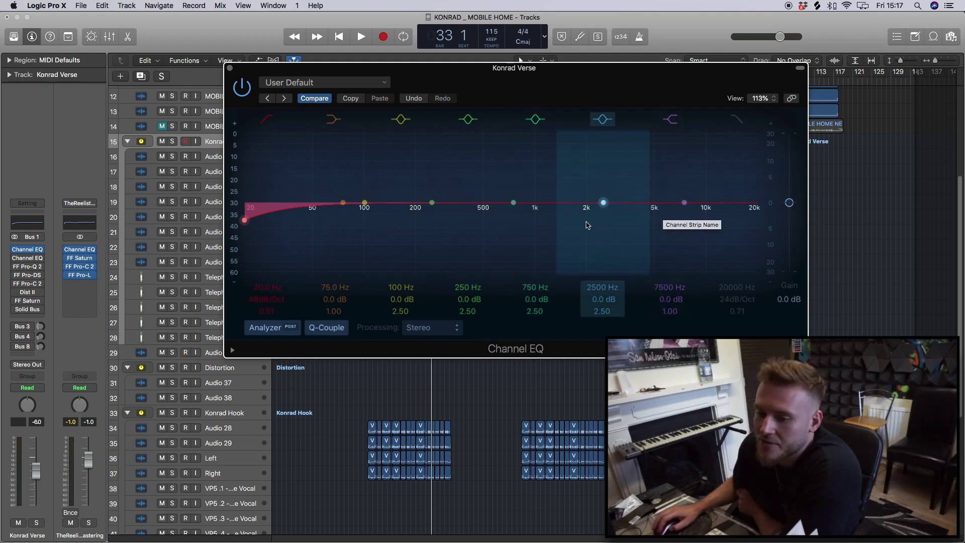
# Step: Move the Channel EQ's high shelf to 8700 Hz and the 750 Hz bell band to 520 Hz
pyautogui.moveTo(684, 204)
pyautogui.mouseDown()
pyautogui.moveTo(696, 144)
pyautogui.moveTo(695, 202)
pyautogui.mouseUp()
pyautogui.moveTo(516, 205); pyautogui.dragTo(483, 203)
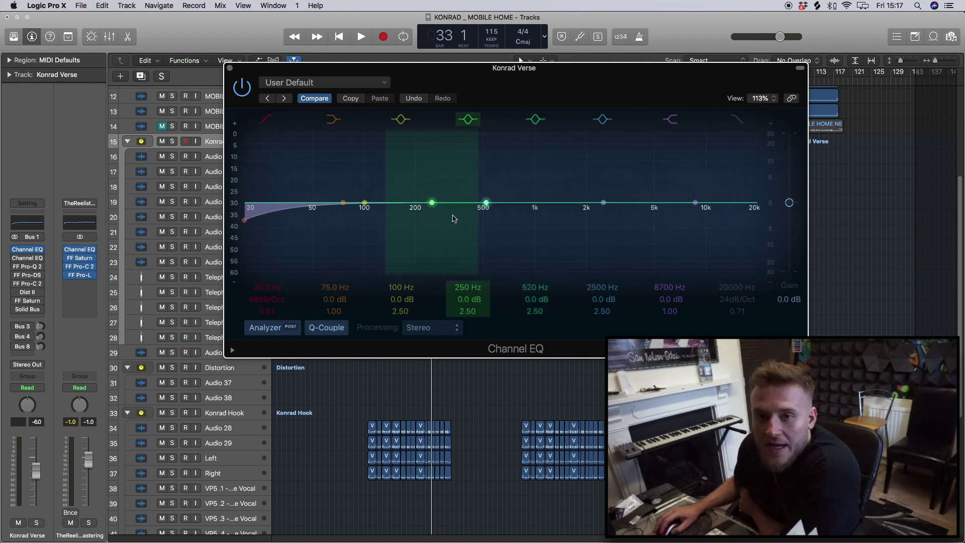
# Step: Set the 250 Hz bell band to 300 Hz with a Q of 0.93 and a gain of -1.0 dB
pyautogui.moveTo(411, 210); pyautogui.dragTo(423, 210)
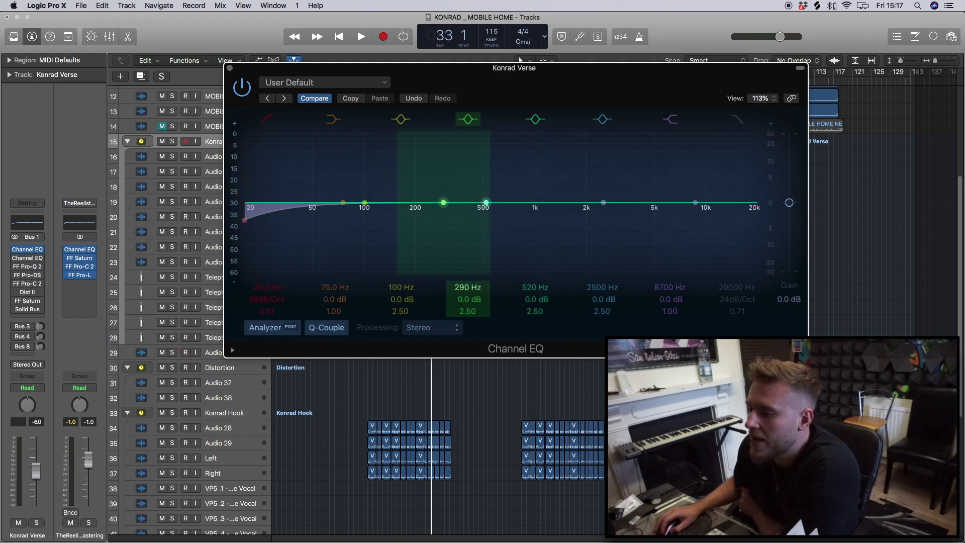
pyautogui.moveTo(467, 311); pyautogui.dragTo(469, 299)
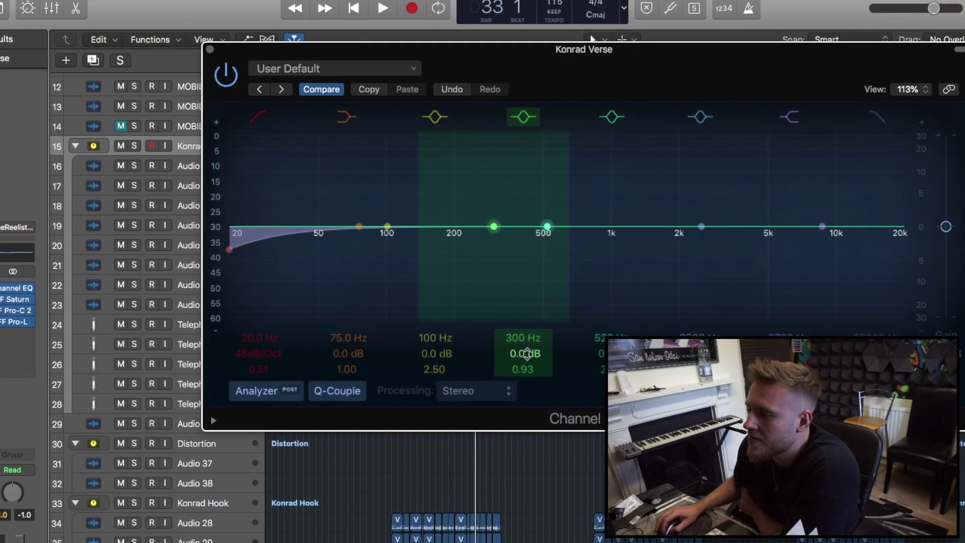
pyautogui.moveTo(526, 353); pyautogui.dragTo(507, 397)
pyautogui.moveTo(486, 355); pyautogui.dragTo(498, 336)
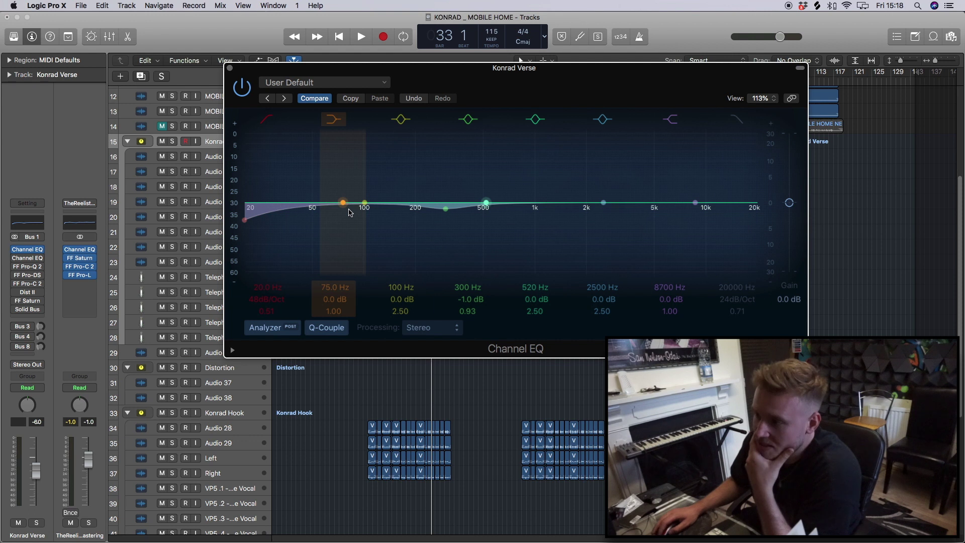
# Step: Move the 100 Hz bell band to about 198 Hz and switch off all the other EQ bands
pyautogui.moveTo(365, 207); pyautogui.dragTo(419, 206)
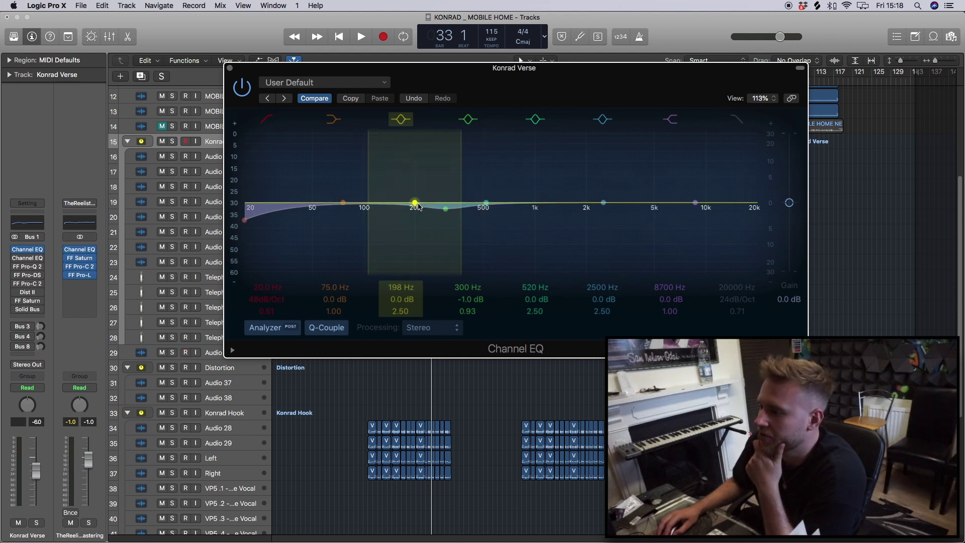
pyautogui.click(468, 119)
pyautogui.click(536, 119)
pyautogui.click(602, 119)
pyautogui.click(670, 119)
pyautogui.click(333, 119)
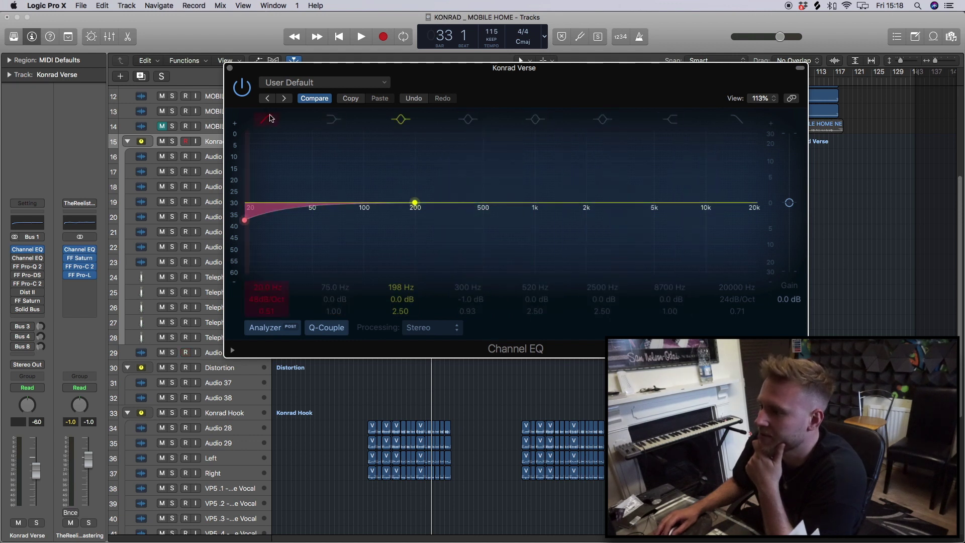
pyautogui.click(266, 119)
# Step: Try a +24.0 dB boost at 205 Hz on the remaining bell band, using a Q of 0.10 and 1.60
pyautogui.moveTo(415, 203); pyautogui.dragTo(419, 252)
pyautogui.keyDown('alt'); pyautogui.click(419, 252); pyautogui.keyUp('alt')
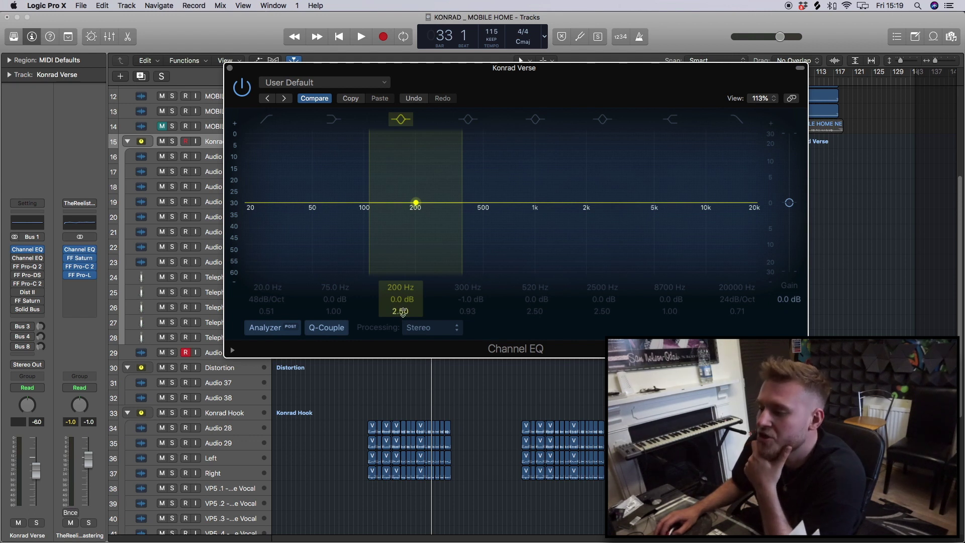
pyautogui.moveTo(403, 312); pyautogui.dragTo(402, 372)
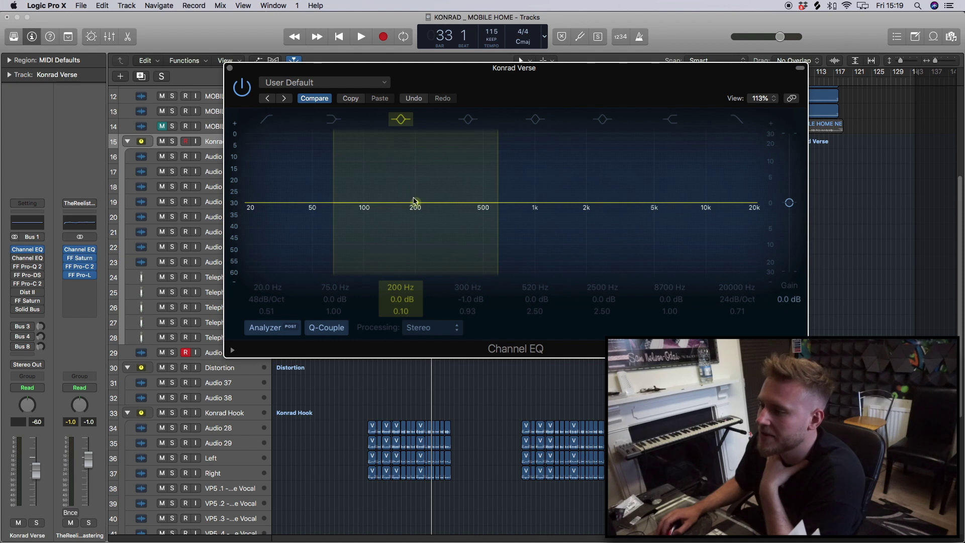
pyautogui.moveTo(414, 201); pyautogui.dragTo(418, 128)
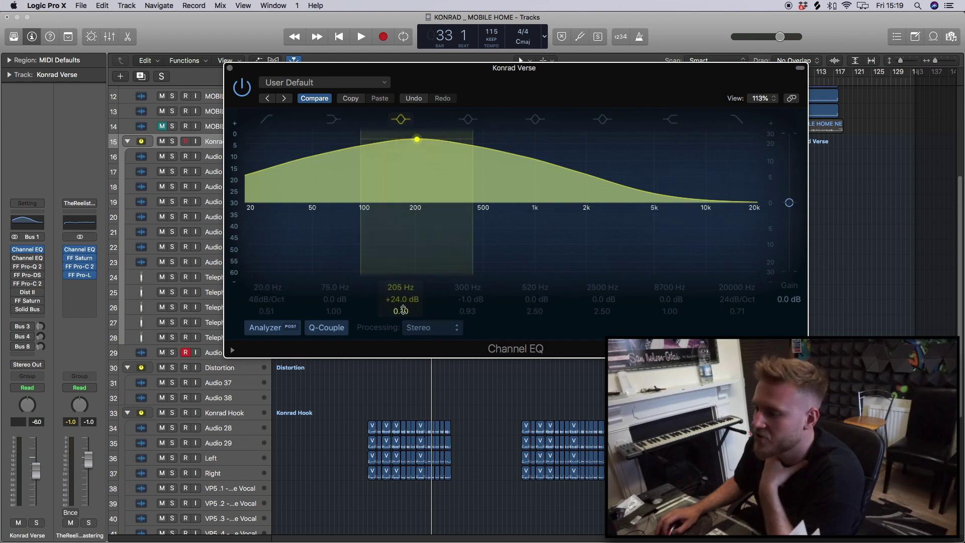
pyautogui.moveTo(404, 316); pyautogui.dragTo(403, 273)
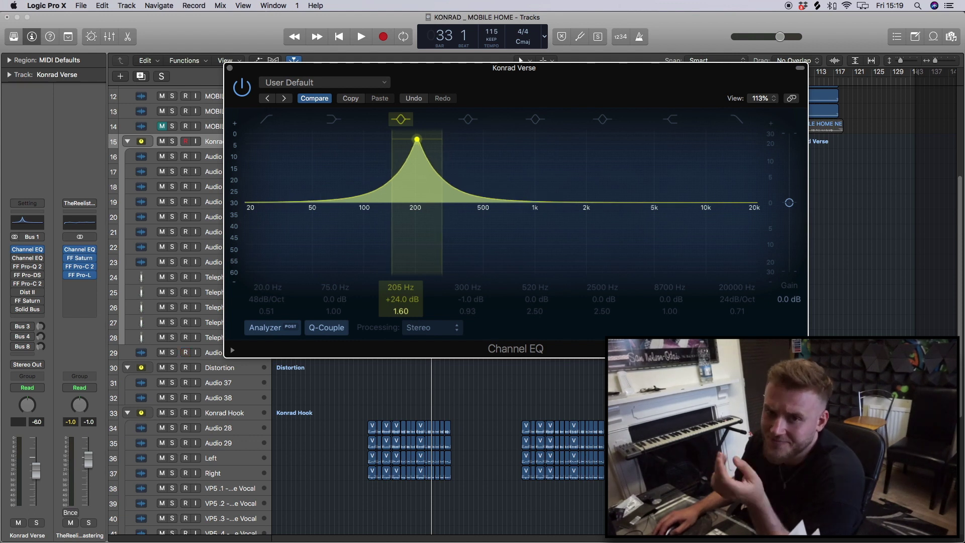
# Step: Move the bell band to 1000 Hz and turn it into a narrow -14.0 dB cut with a Q of 13.0
pyautogui.moveTo(418, 143); pyautogui.dragTo(545, 136)
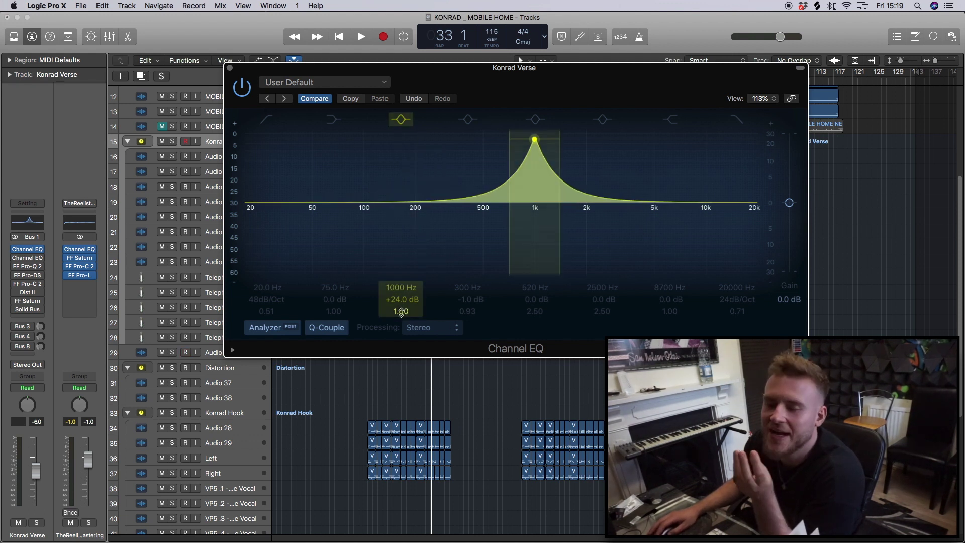
pyautogui.moveTo(401, 311); pyautogui.dragTo(400, 258)
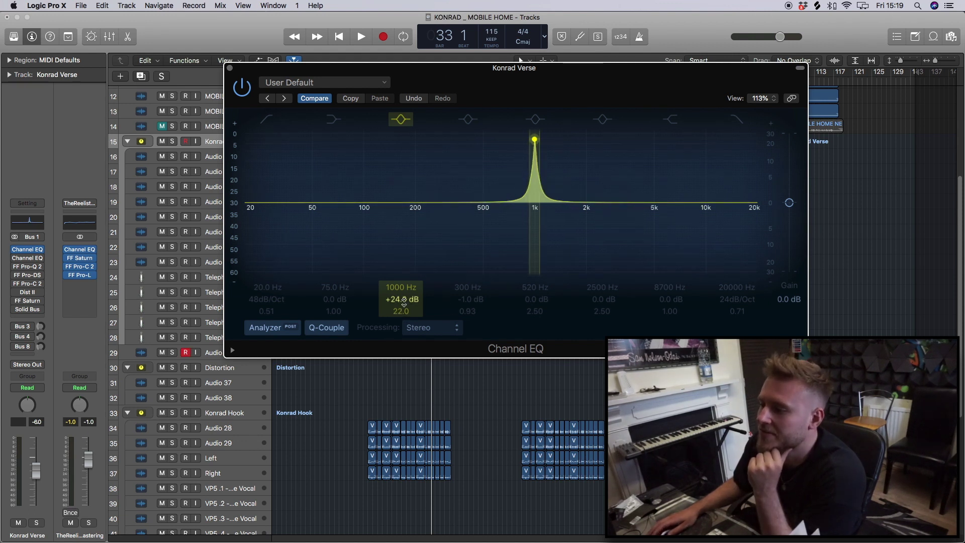
pyautogui.moveTo(401, 299); pyautogui.dragTo(401, 349)
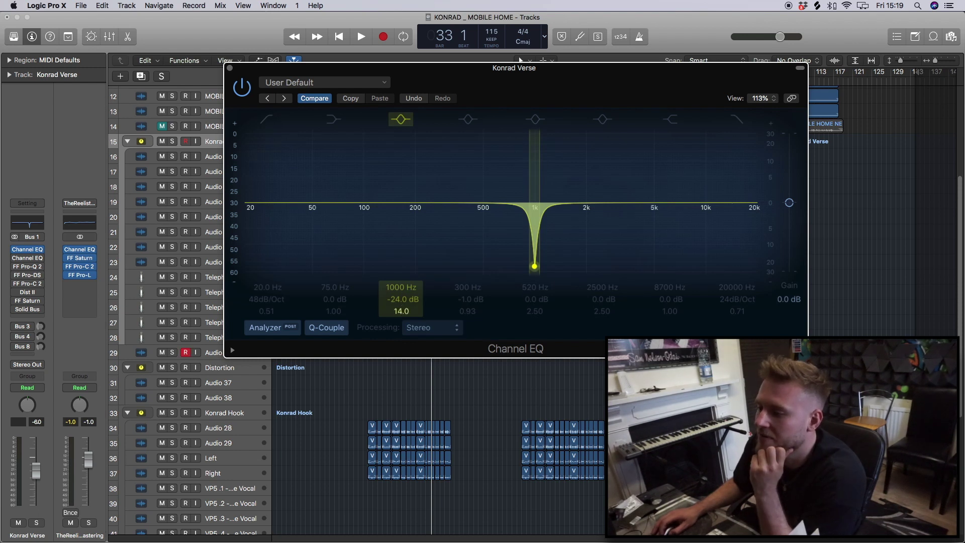
pyautogui.moveTo(399, 299); pyautogui.dragTo(399, 291)
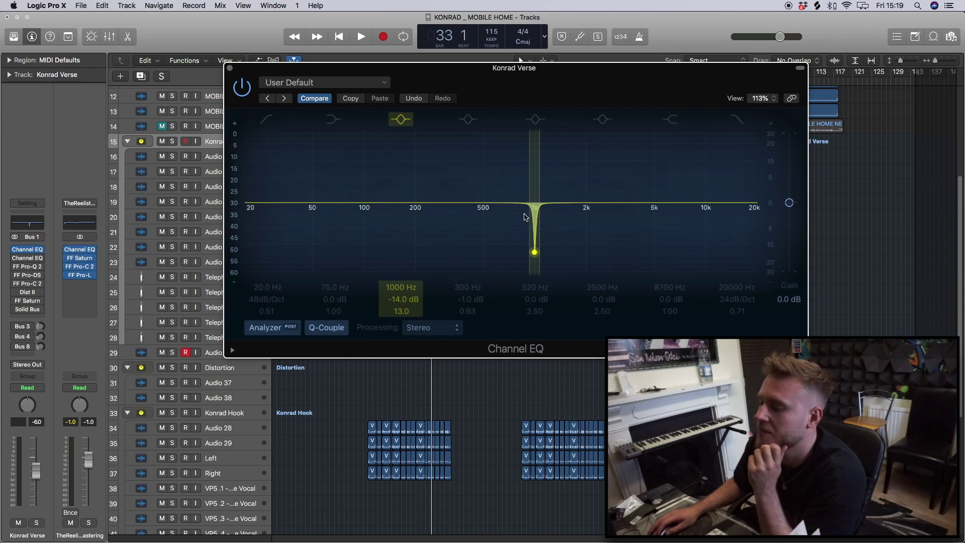
# Step: Compare the EQ with and without the 1000 Hz cut, leaving that band switched off
pyautogui.click(398, 123)
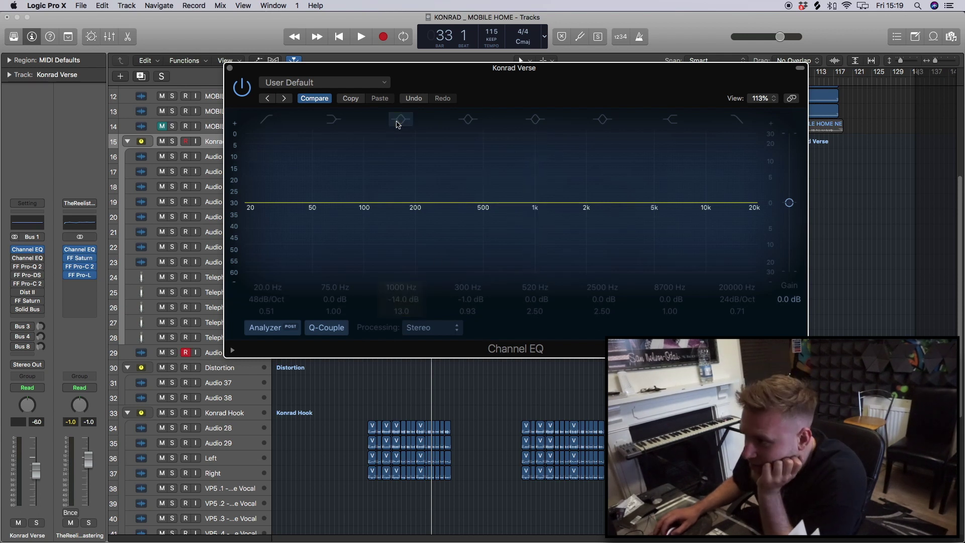
pyautogui.click(397, 123)
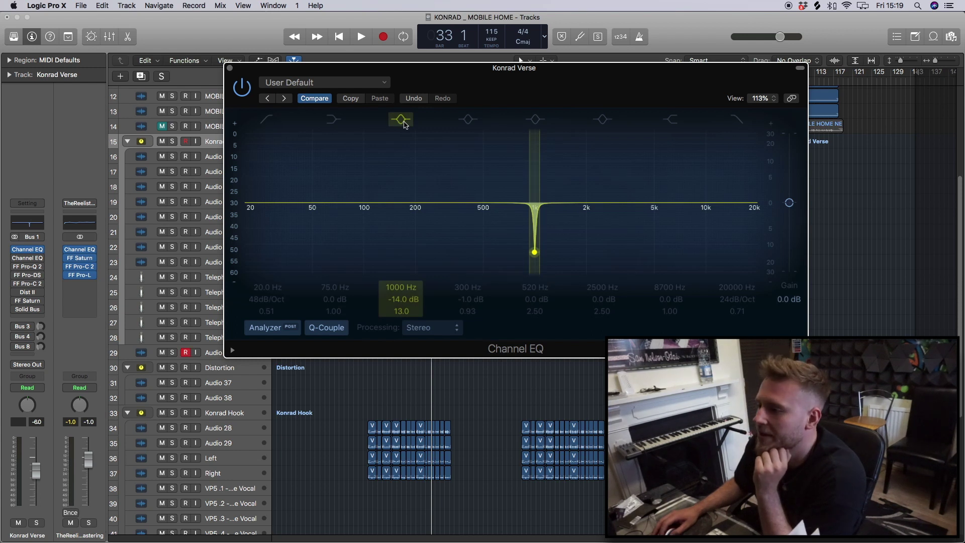
pyautogui.click(401, 120)
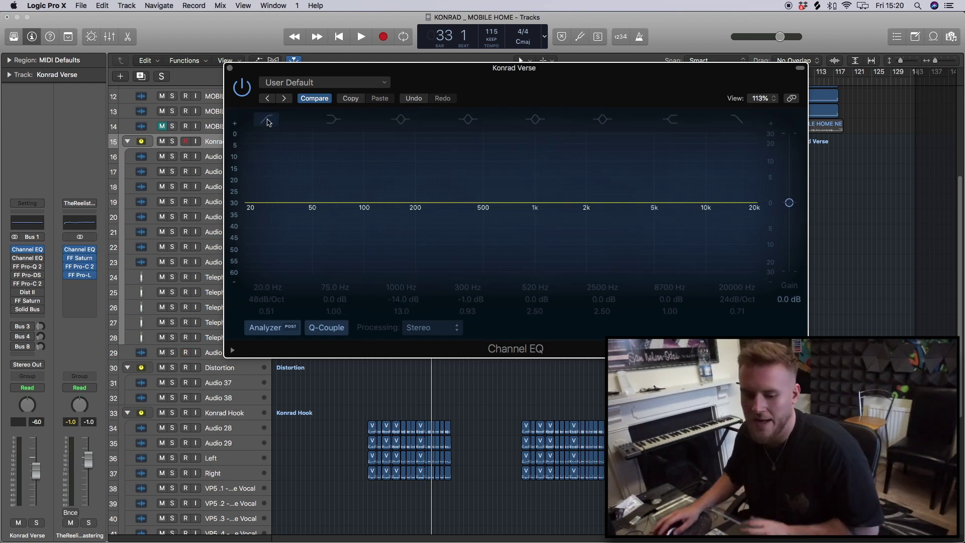
# Step: Enable the low cut filter at 80 Hz with a Q of 0.71 and close the Channel EQ
pyautogui.click(268, 121)
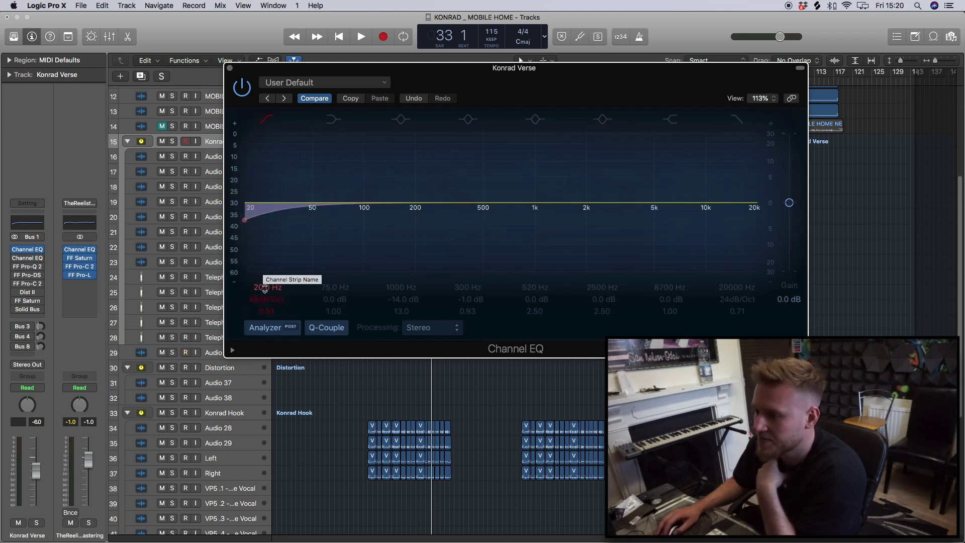
pyautogui.moveTo(267, 288)
pyautogui.mouseDown()
pyautogui.moveTo(267, 261)
pyautogui.moveTo(267, 270)
pyautogui.mouseUp()
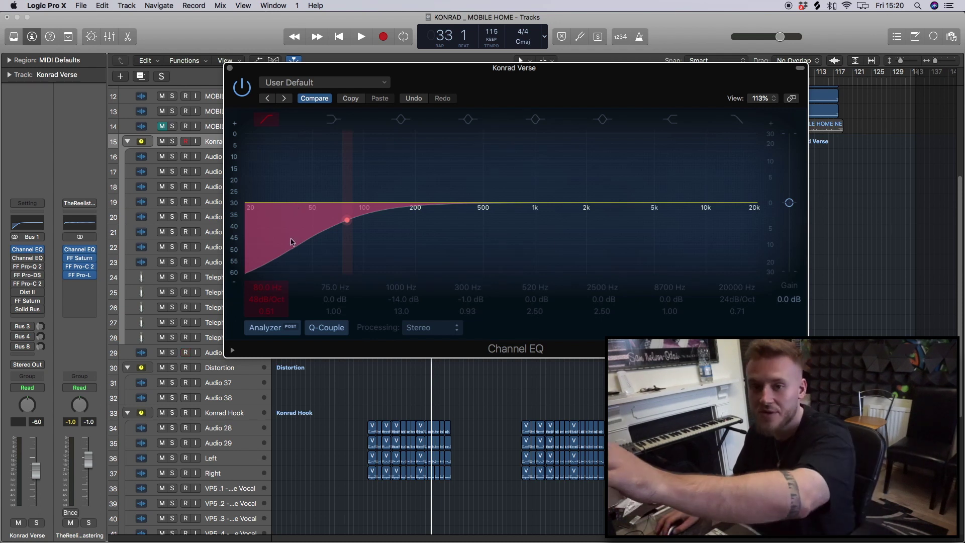
pyautogui.moveTo(265, 312); pyautogui.dragTo(265, 305)
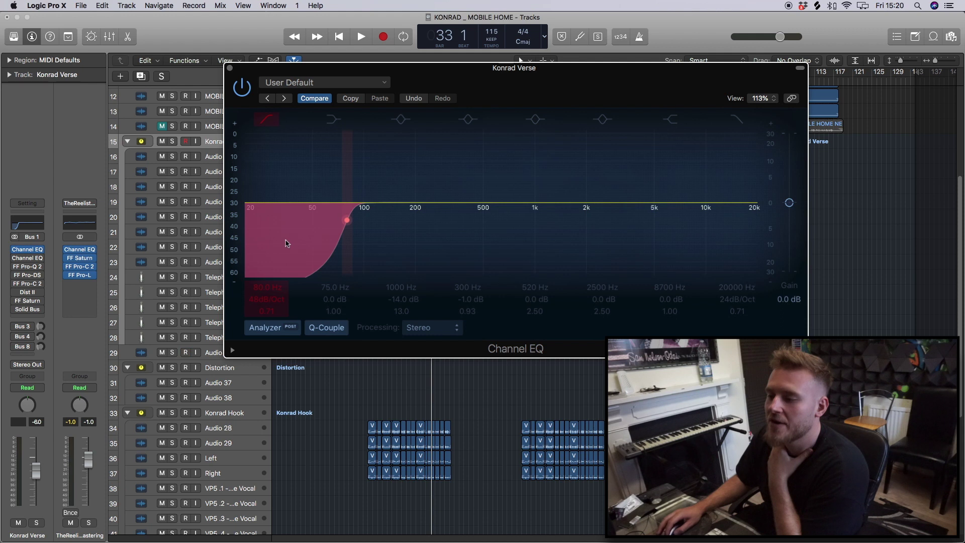
pyautogui.click(230, 69)
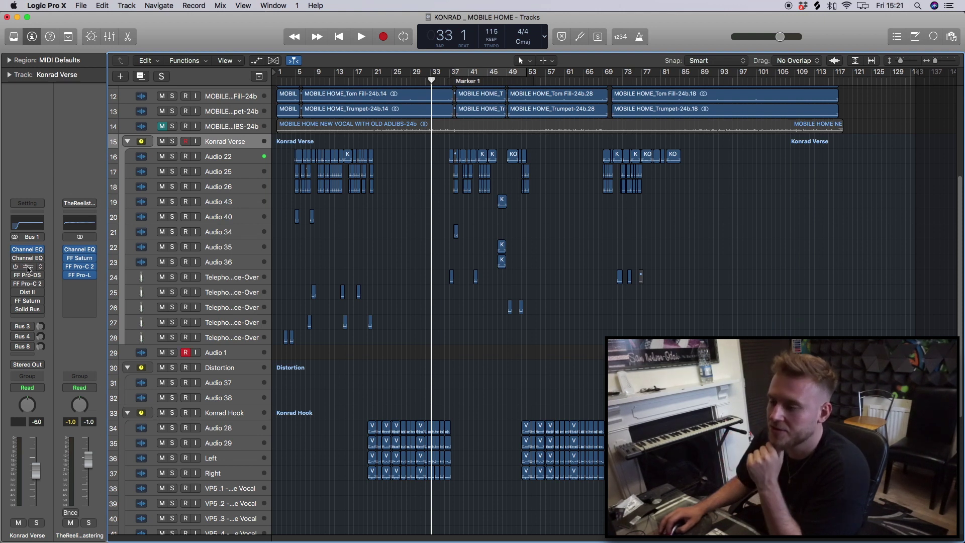
# Step: Add a band near 100 Hz in the verse track's FF Pro-Q 2, change its shape to Low Cut and close the plug-in
pyautogui.click(28, 267)
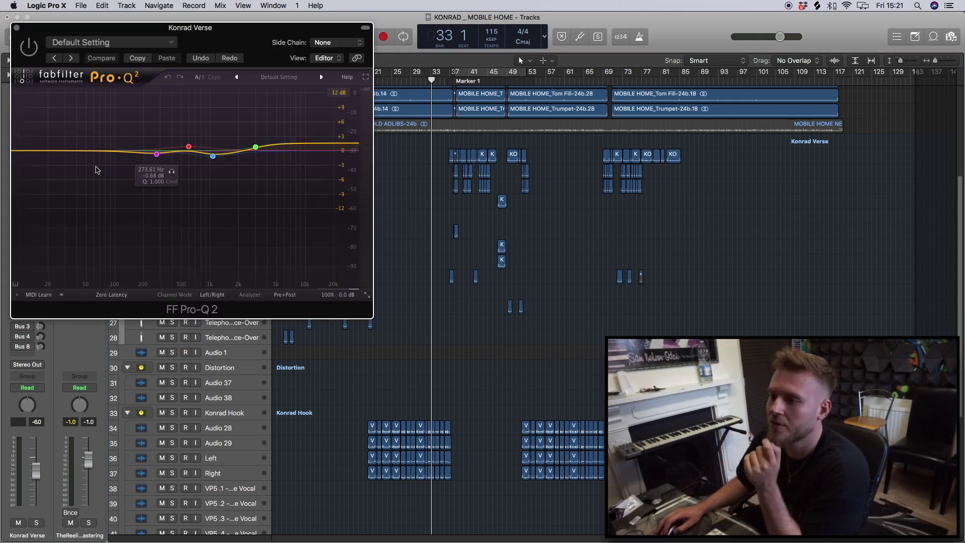
pyautogui.moveTo(93, 157); pyautogui.dragTo(111, 154)
pyautogui.click(110, 153)
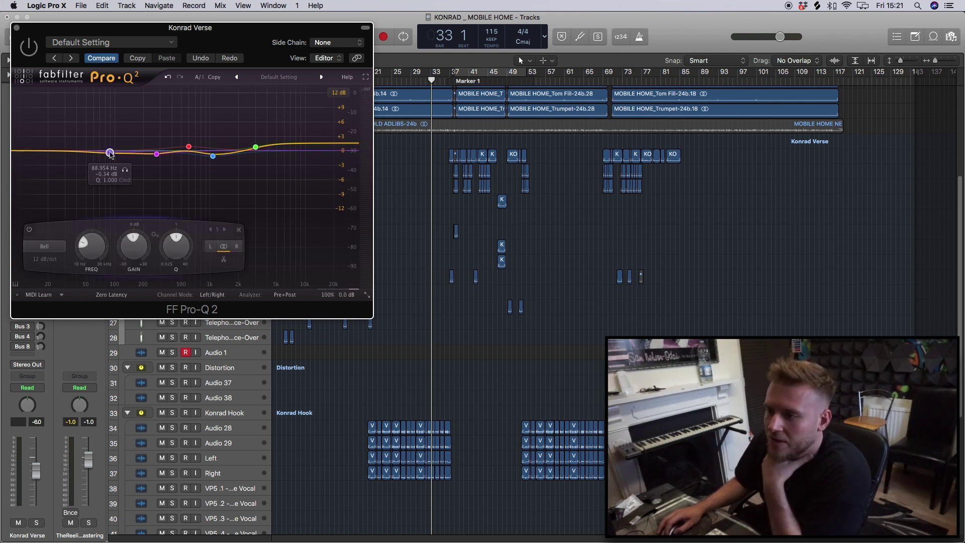
pyautogui.click(44, 247)
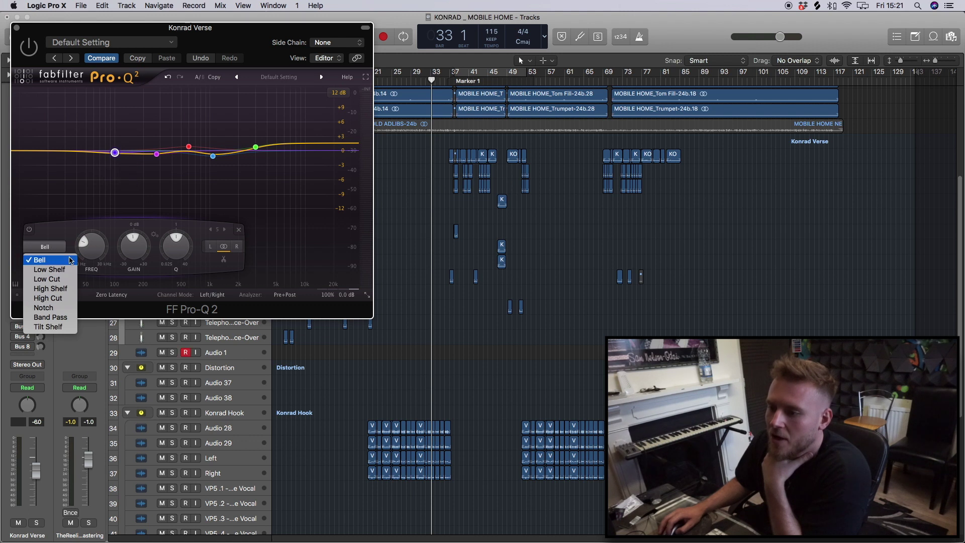
pyautogui.click(57, 279)
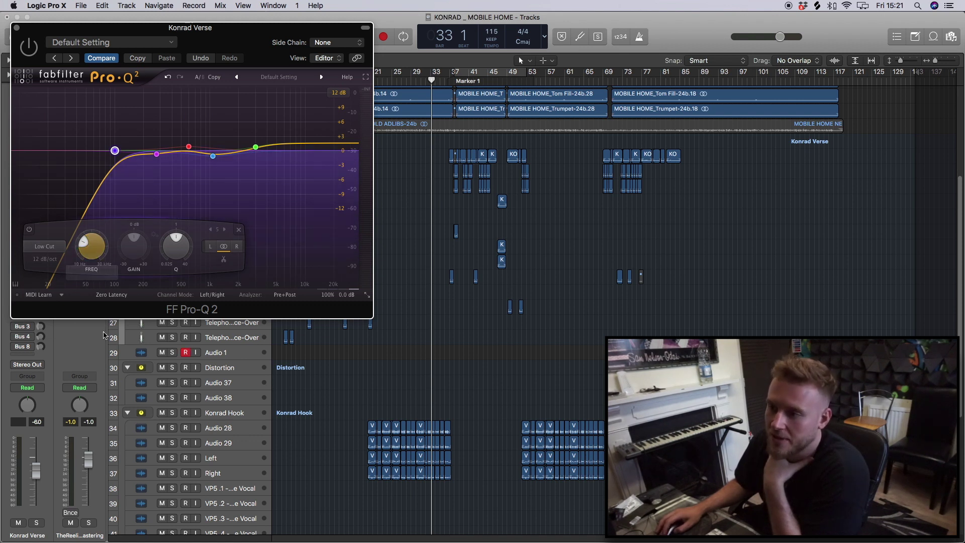
pyautogui.click(17, 28)
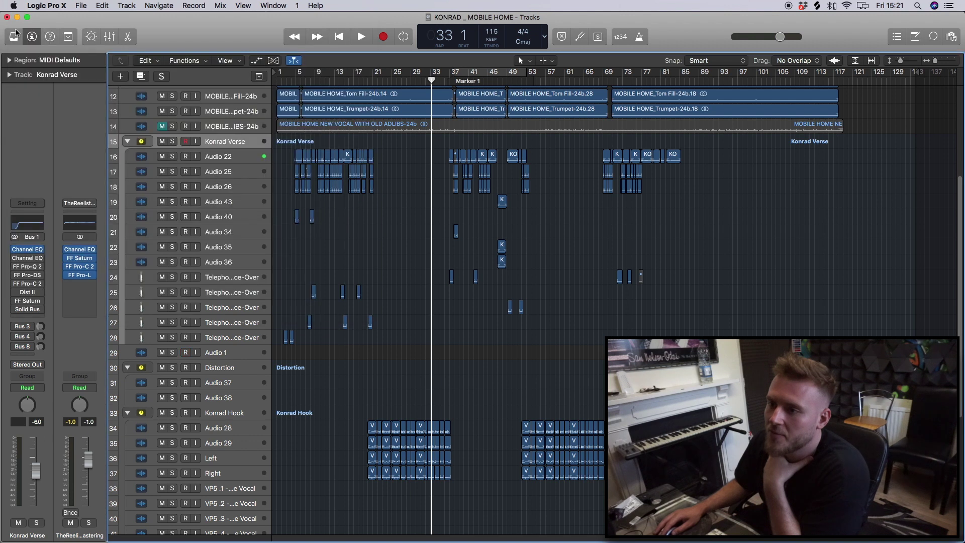
# Step: Reopen the verse track's first Channel EQ and switch all its remaining bands back on, including the high cut
pyautogui.click(27, 249)
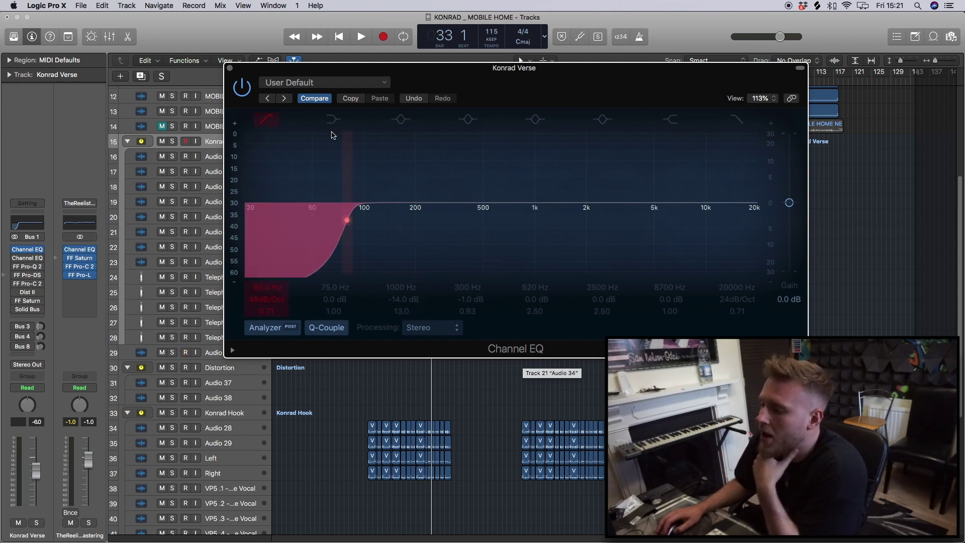
pyautogui.click(400, 119)
pyautogui.click(468, 119)
pyautogui.click(535, 119)
pyautogui.click(603, 119)
pyautogui.click(670, 120)
pyautogui.click(738, 119)
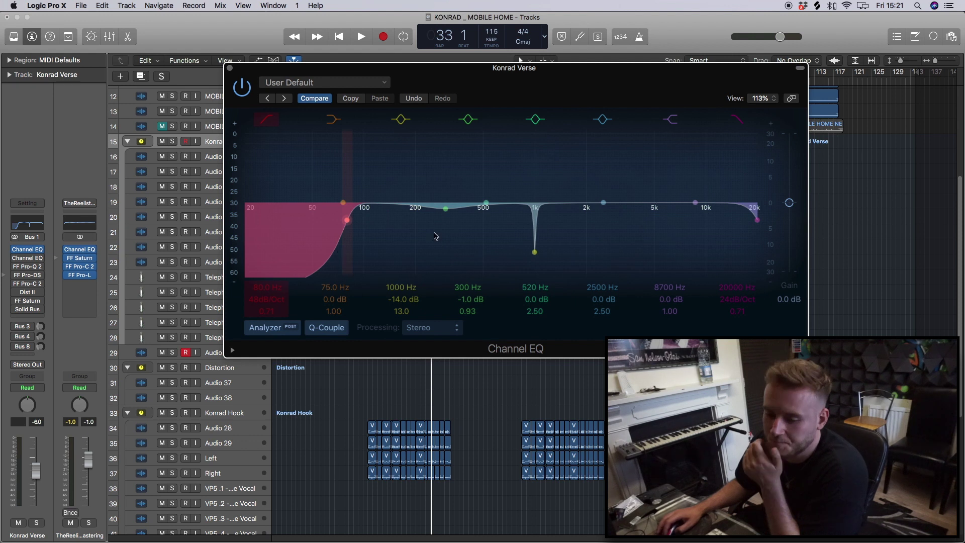
# Step: Set the high shelf to 5000 Hz at +2.0 dB and the 300 Hz bell's gain to -1.5 dB
pyautogui.moveTo(694, 203); pyautogui.dragTo(652, 197)
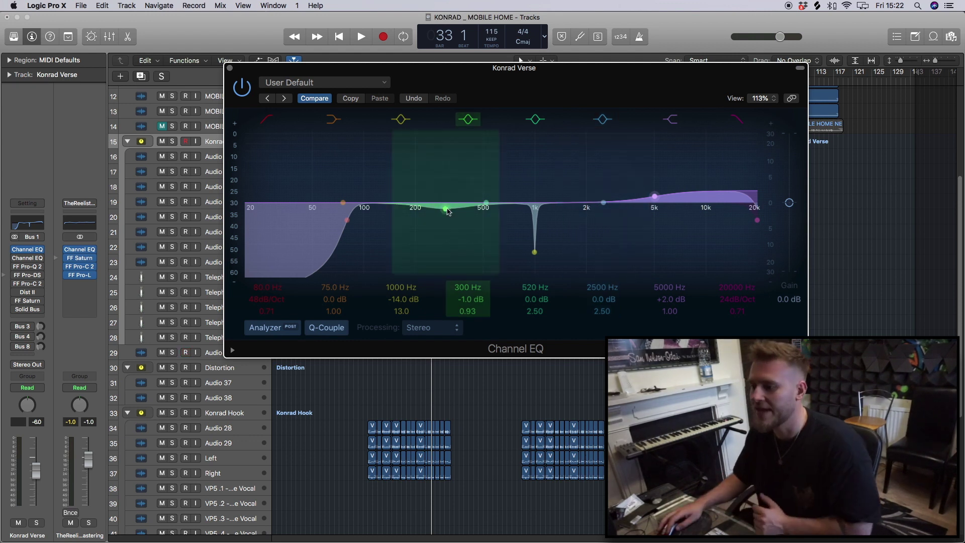
pyautogui.moveTo(468, 298); pyautogui.dragTo(467, 307)
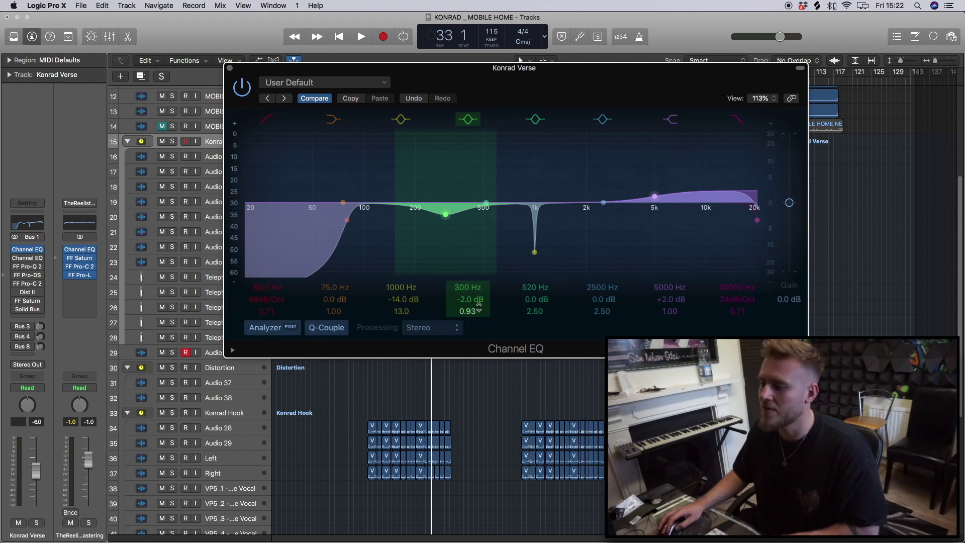
pyautogui.moveTo(478, 306); pyautogui.dragTo(478, 301)
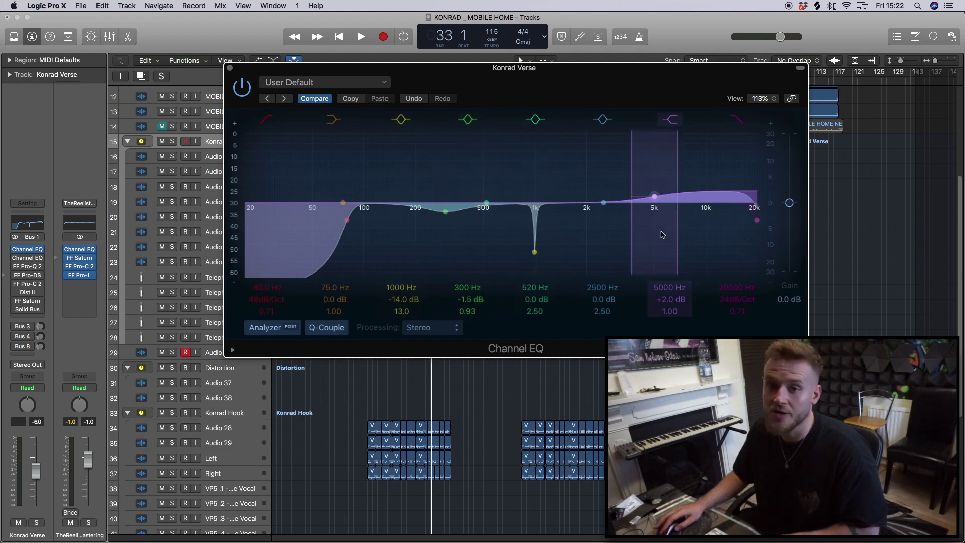
# Step: Set the 2500 Hz bell band to 3000 Hz with a Q of 0.93 and a gain of +1.5 dB
pyautogui.moveTo(606, 207); pyautogui.dragTo(619, 204)
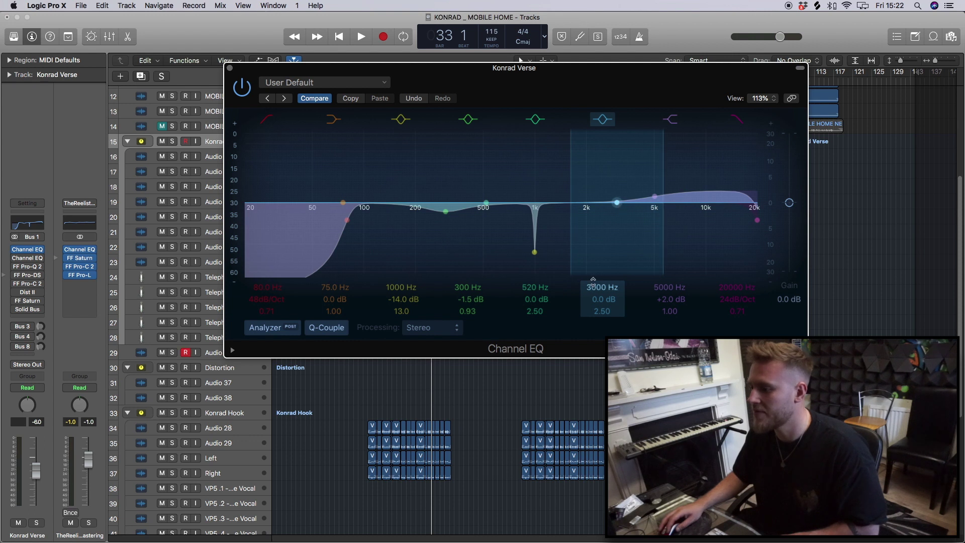
pyautogui.moveTo(602, 311); pyautogui.dragTo(602, 342)
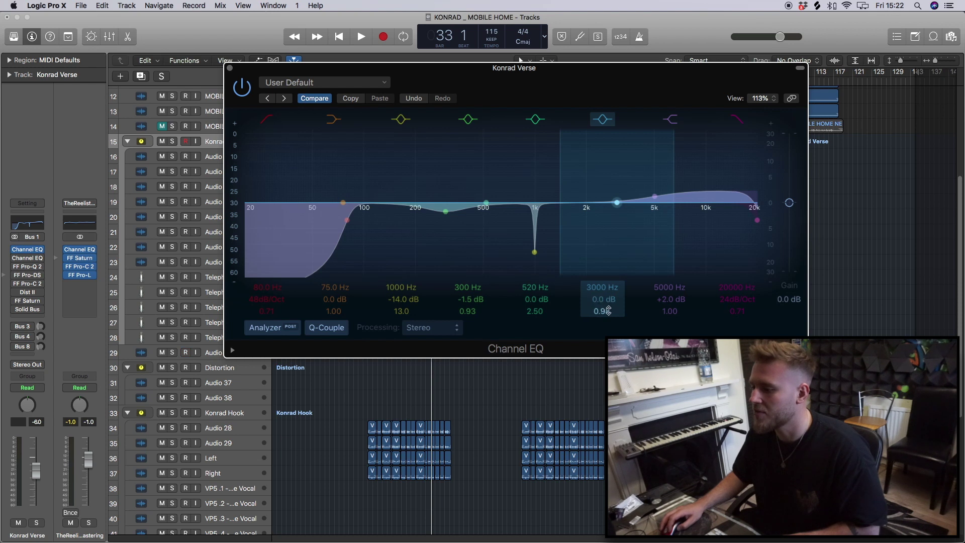
pyautogui.moveTo(605, 302); pyautogui.dragTo(605, 289)
# Step: Switch off the high shelf, the high cut and the narrow 1000 Hz cut
pyautogui.click(670, 119)
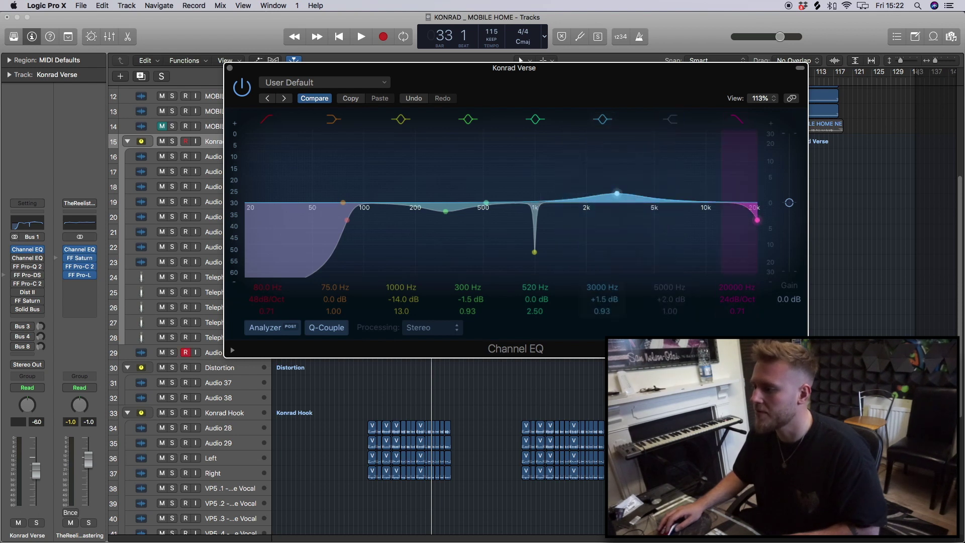
pyautogui.click(400, 119)
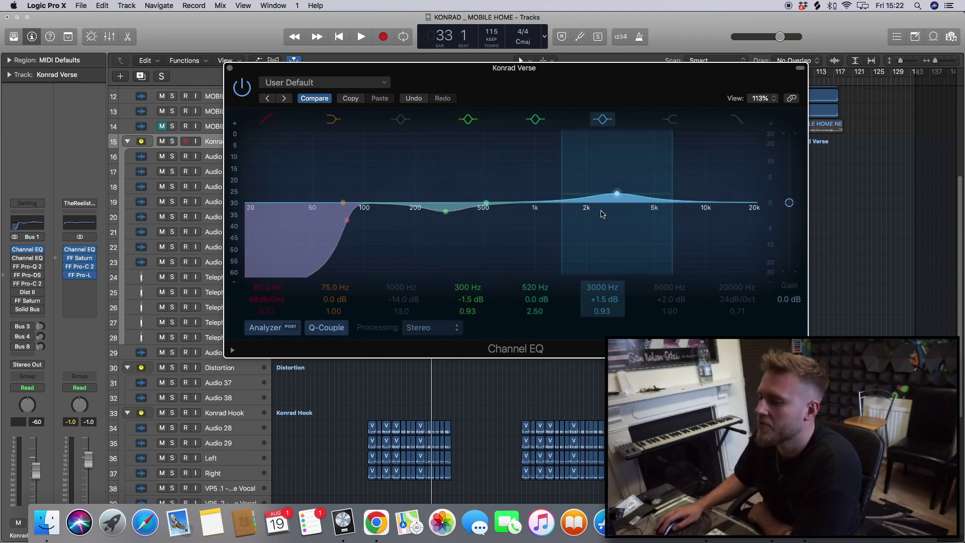
# Step: Set the 520 Hz bell band to 550 Hz with a gain of +1.0 dB and a Q of 1.20
pyautogui.moveTo(484, 203); pyautogui.dragTo(491, 195)
pyautogui.moveTo(450, 228); pyautogui.dragTo(448, 229)
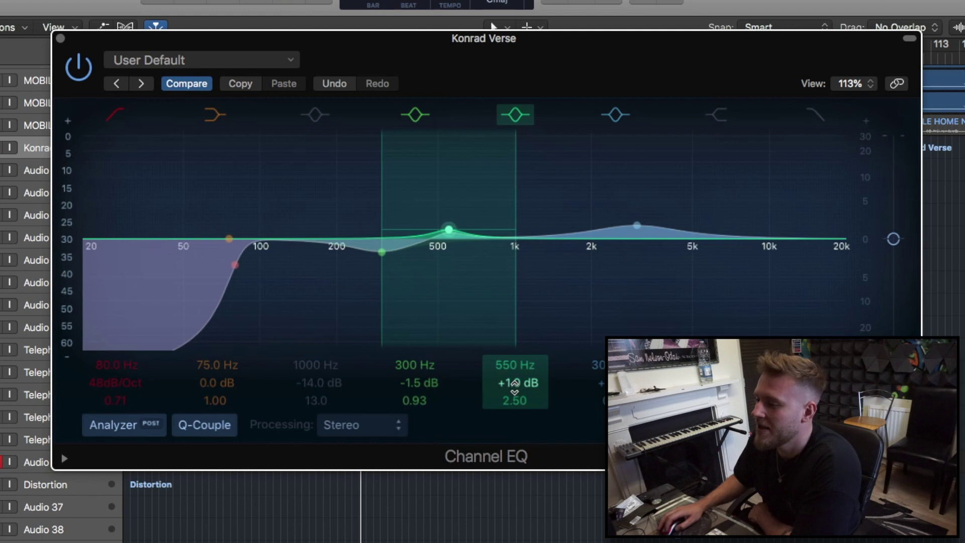
pyautogui.moveTo(514, 400)
pyautogui.mouseDown()
pyautogui.moveTo(514, 422)
pyautogui.moveTo(510, 388)
pyautogui.mouseUp()
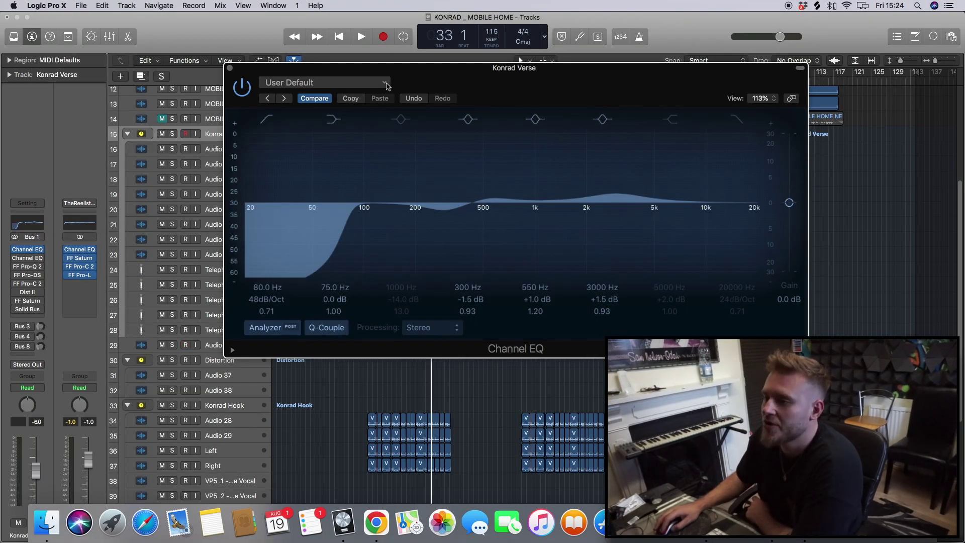
# Step: Recall the Channel EQ's default setting to reset all the bands
pyautogui.click(384, 84)
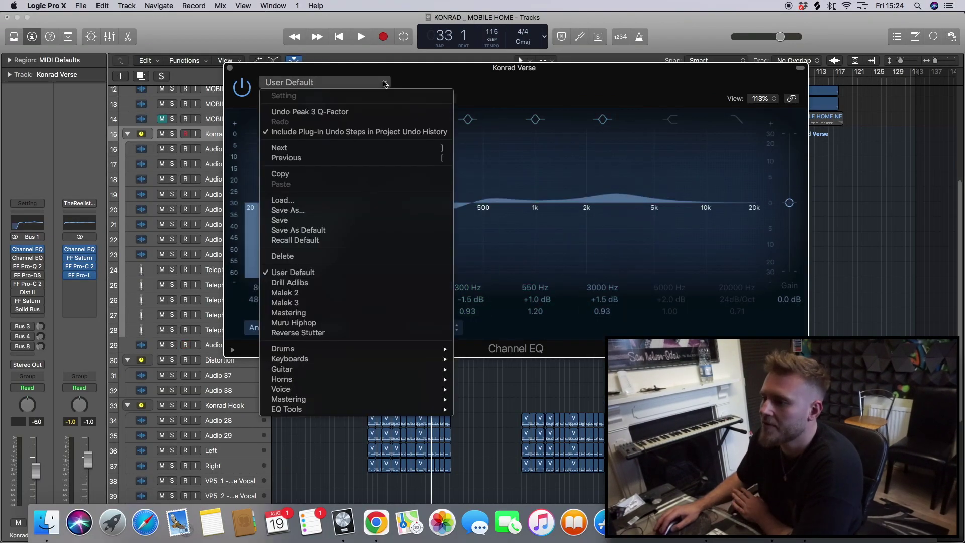
pyautogui.click(332, 243)
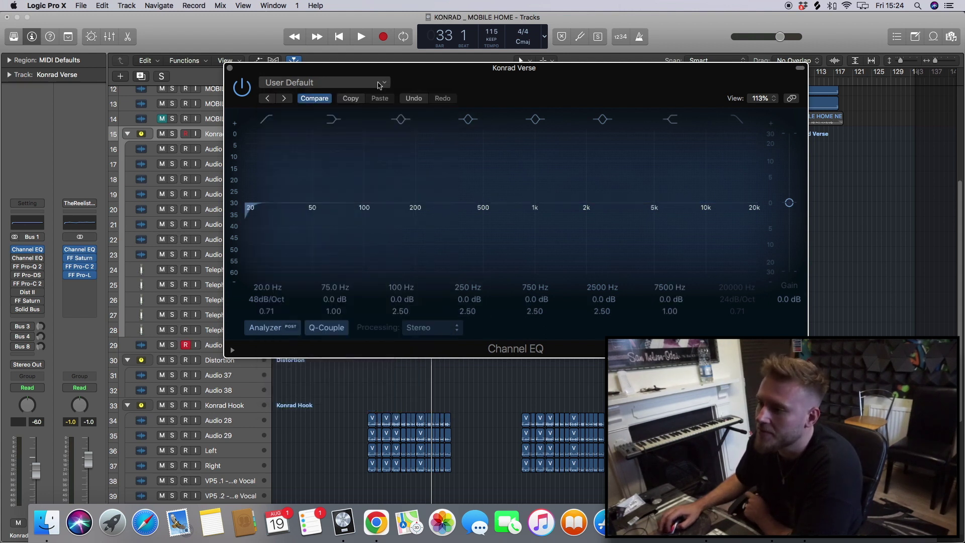
pyautogui.click(380, 85)
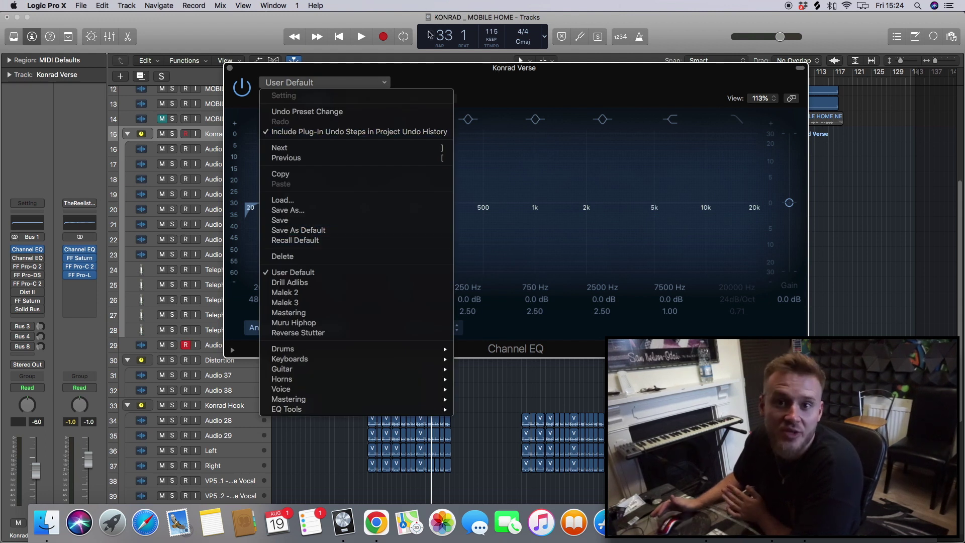
pyautogui.click(394, 89)
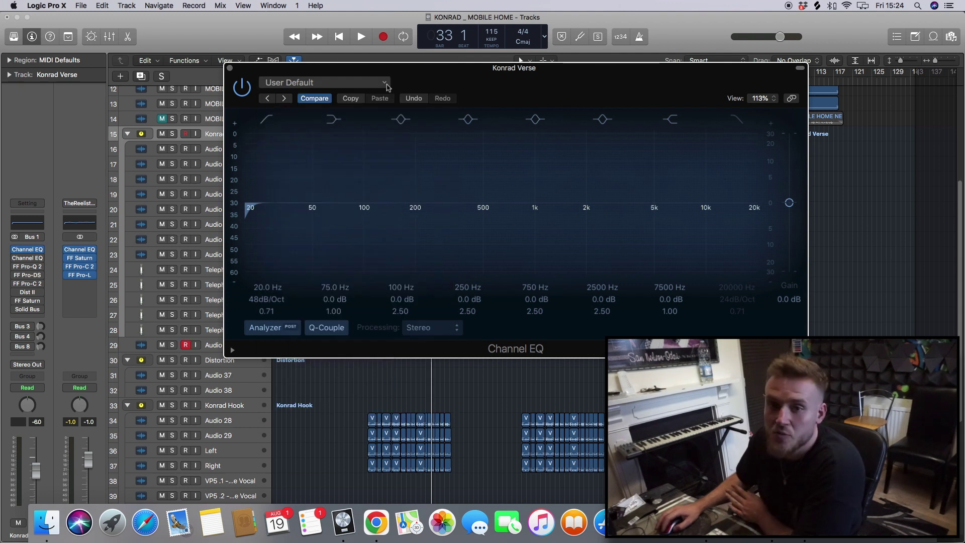
# Step: Load the guitar preset Classic Guitar Improve into the Channel EQ
pyautogui.click(386, 84)
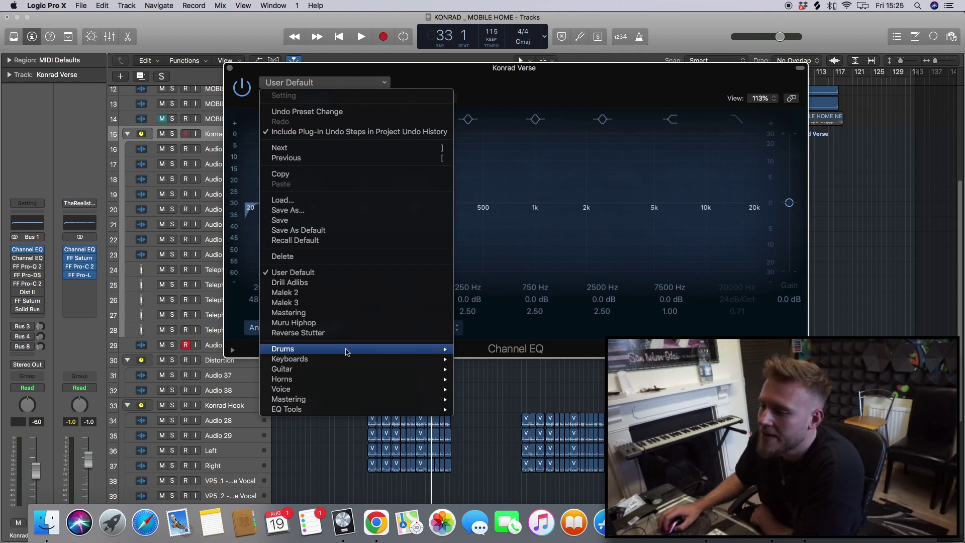
pyautogui.moveTo(338, 351)
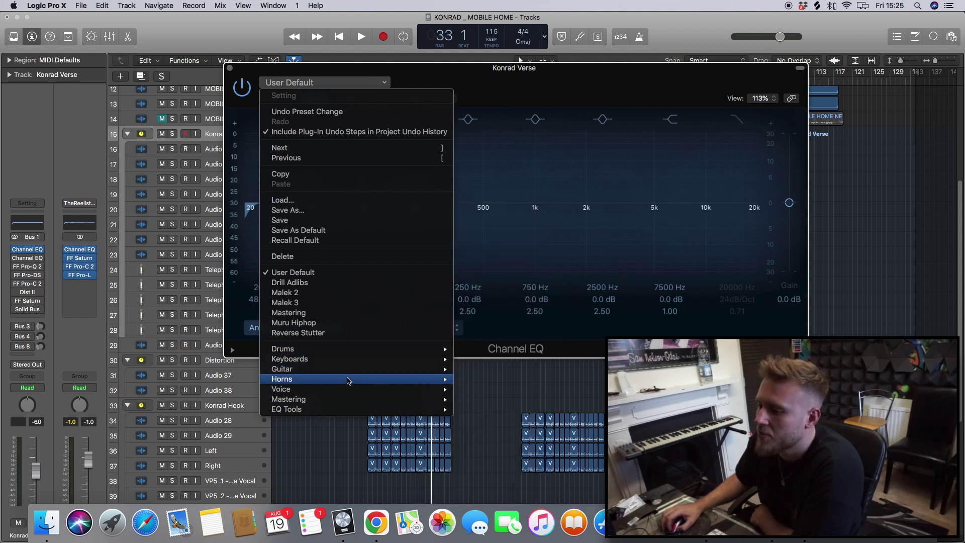
pyautogui.moveTo(349, 385)
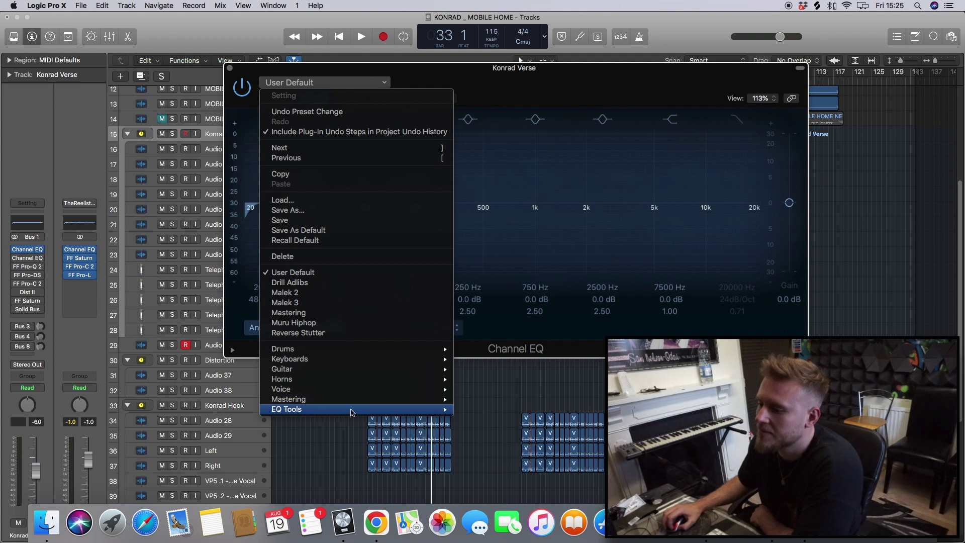
pyautogui.moveTo(350, 413)
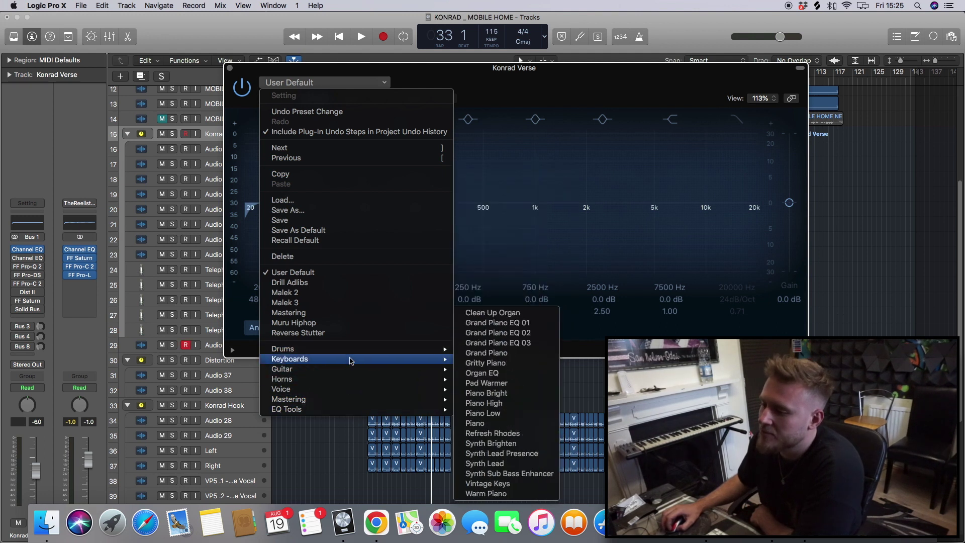
pyautogui.moveTo(444, 369)
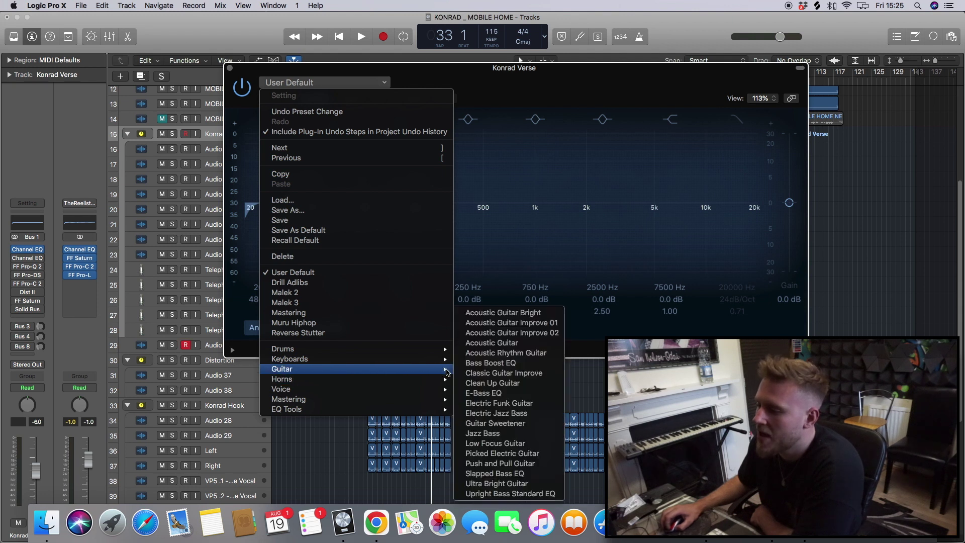
pyautogui.click(504, 373)
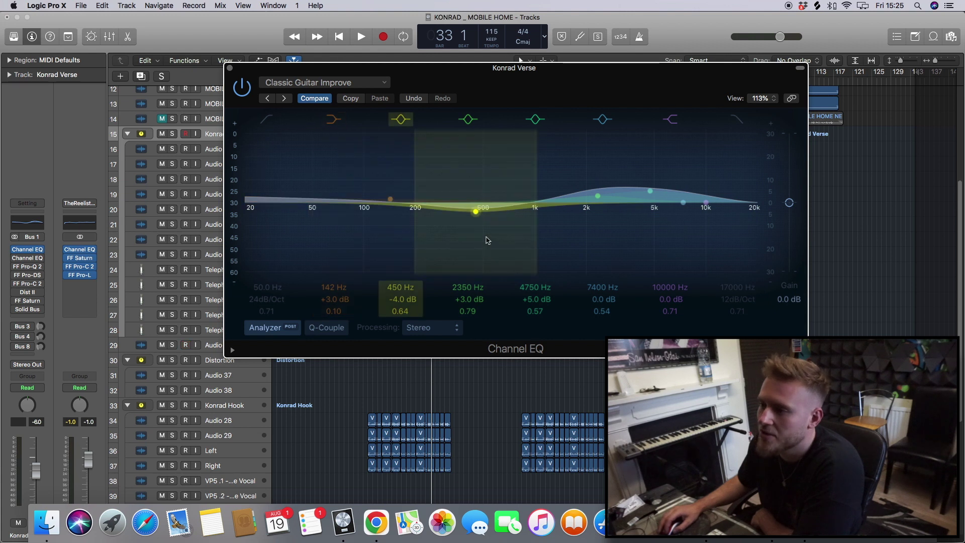
# Step: Replace the current EQ setting with the guitar preset Guitar Sweetener
pyautogui.click(372, 82)
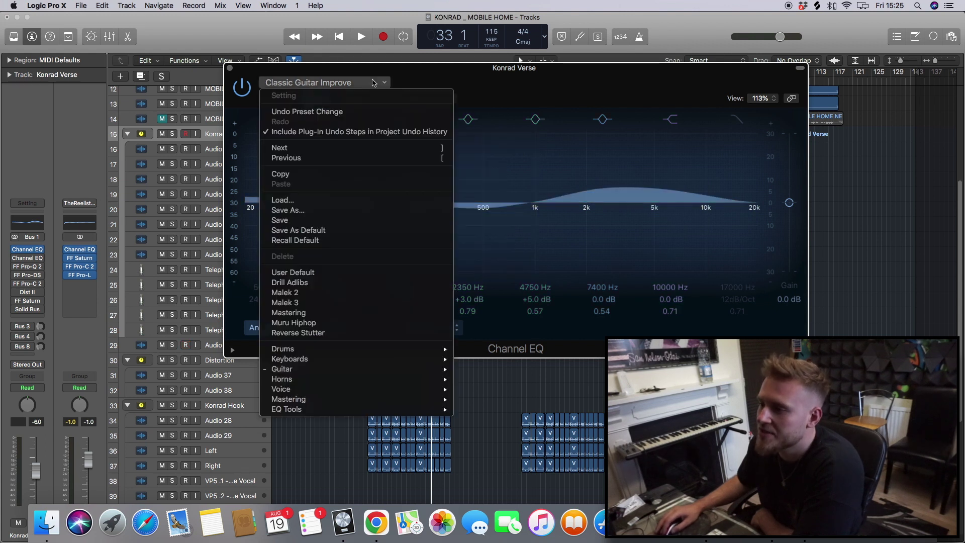
pyautogui.moveTo(291, 369)
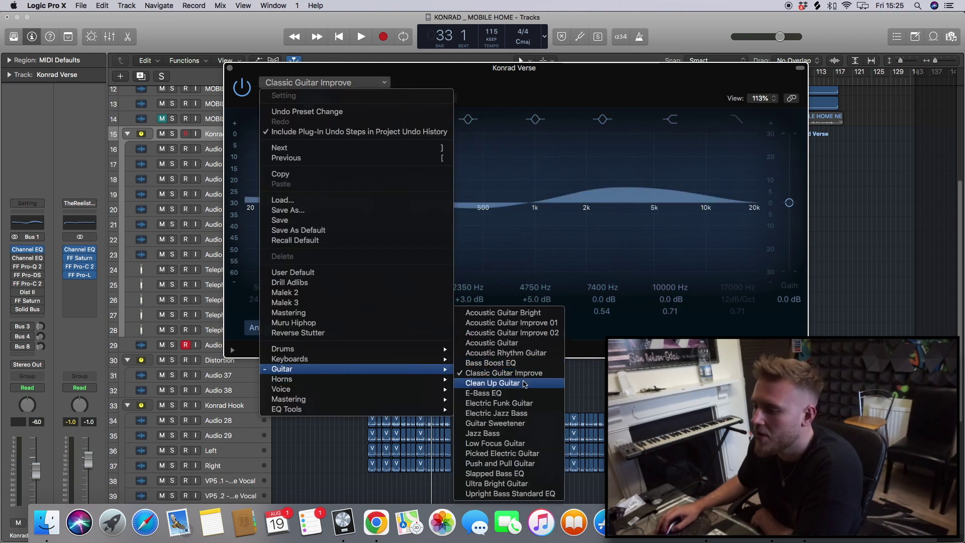
pyautogui.click(520, 423)
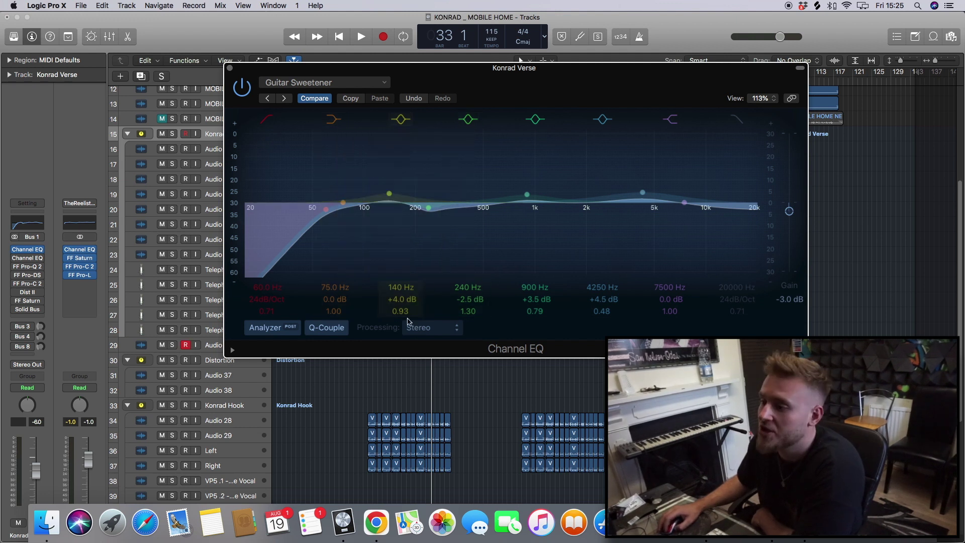
# Step: Set the 140 Hz bell to 0.0 dB, the 7500 Hz high shelf to +7.5 dB and the high cut to 10000 Hz
pyautogui.moveTo(404, 300)
pyautogui.mouseDown()
pyautogui.moveTo(404, 322)
pyautogui.moveTo(405, 301)
pyautogui.mouseUp()
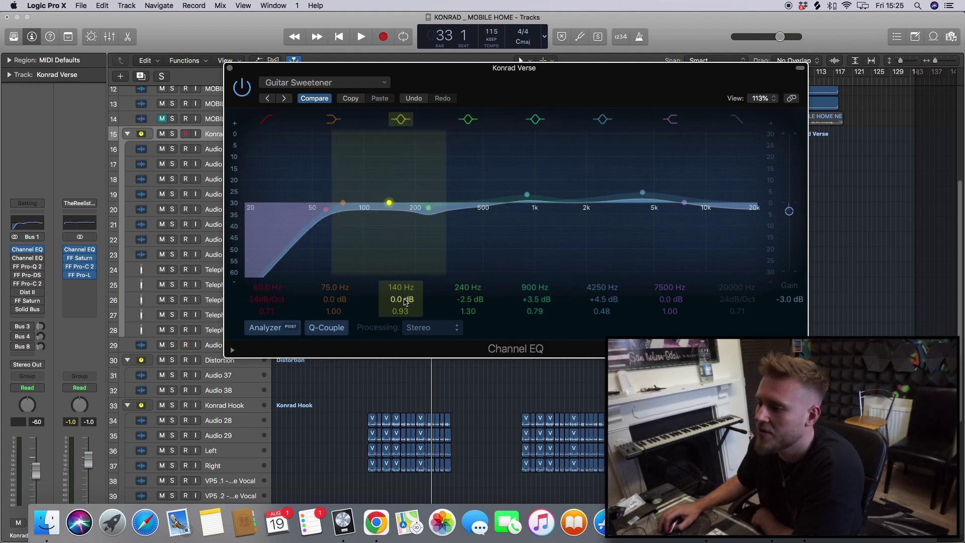
pyautogui.doubleClick(673, 287)
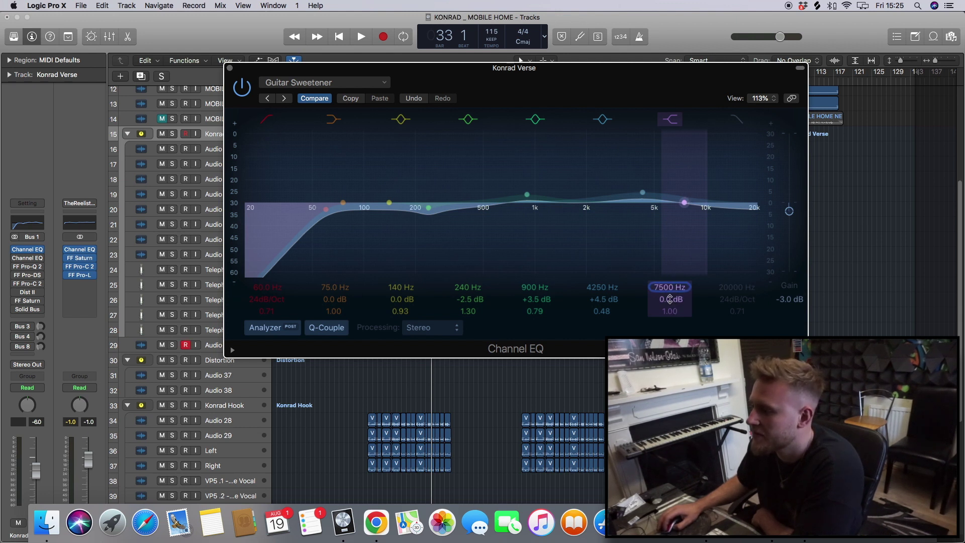
pyautogui.moveTo(670, 299); pyautogui.dragTo(670, 274)
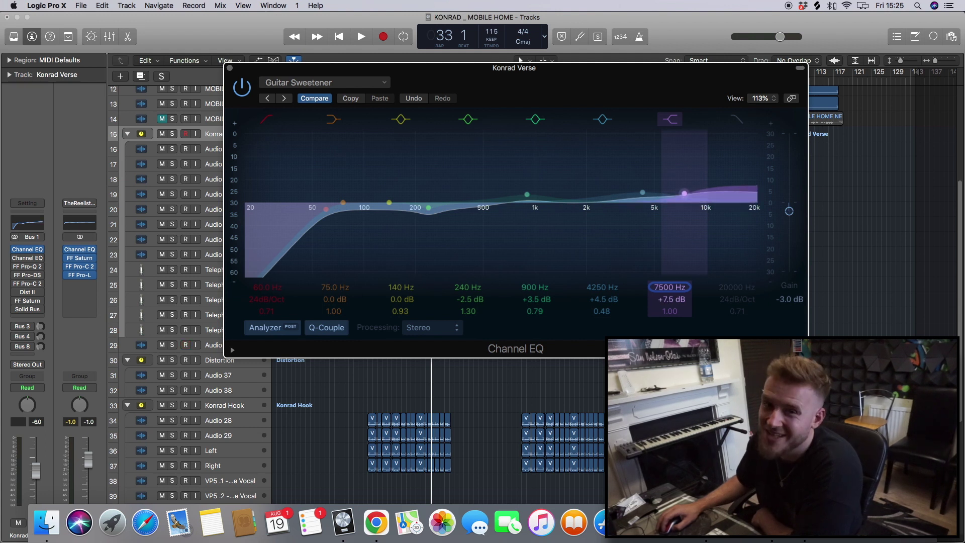
pyautogui.click(758, 258)
pyautogui.moveTo(754, 209); pyautogui.dragTo(690, 229)
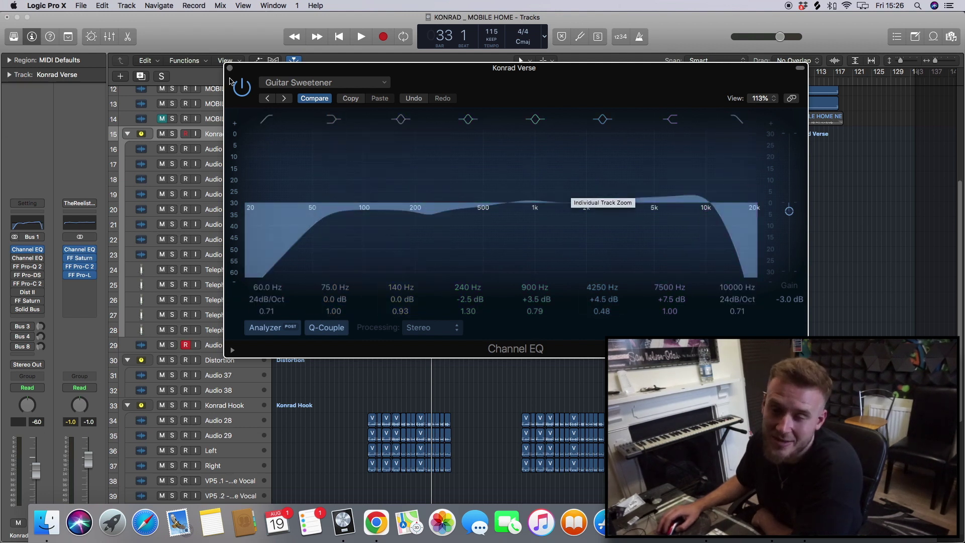
# Step: Load the drum preset Brighten Hi Hat into the Channel EQ
pyautogui.click(322, 83)
pyautogui.moveTo(356, 354)
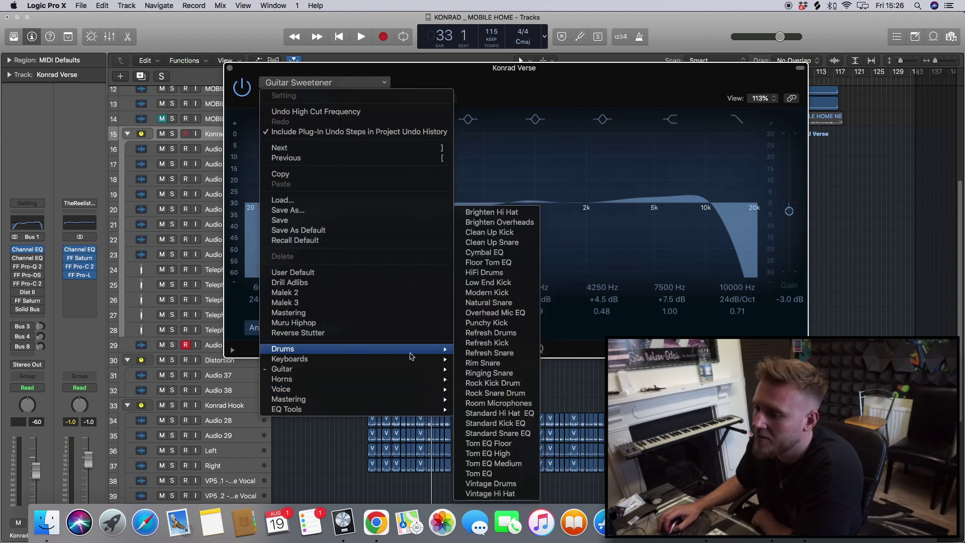
pyautogui.click(512, 213)
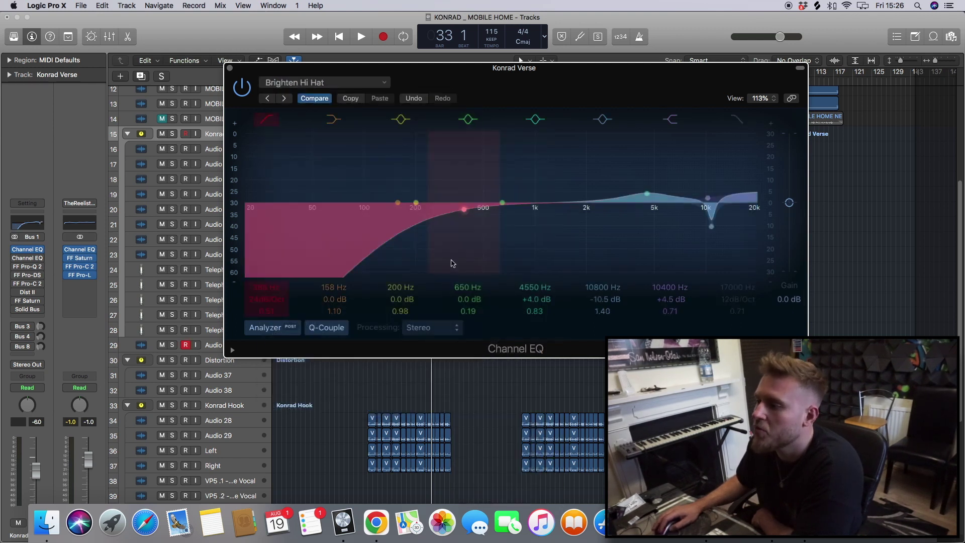